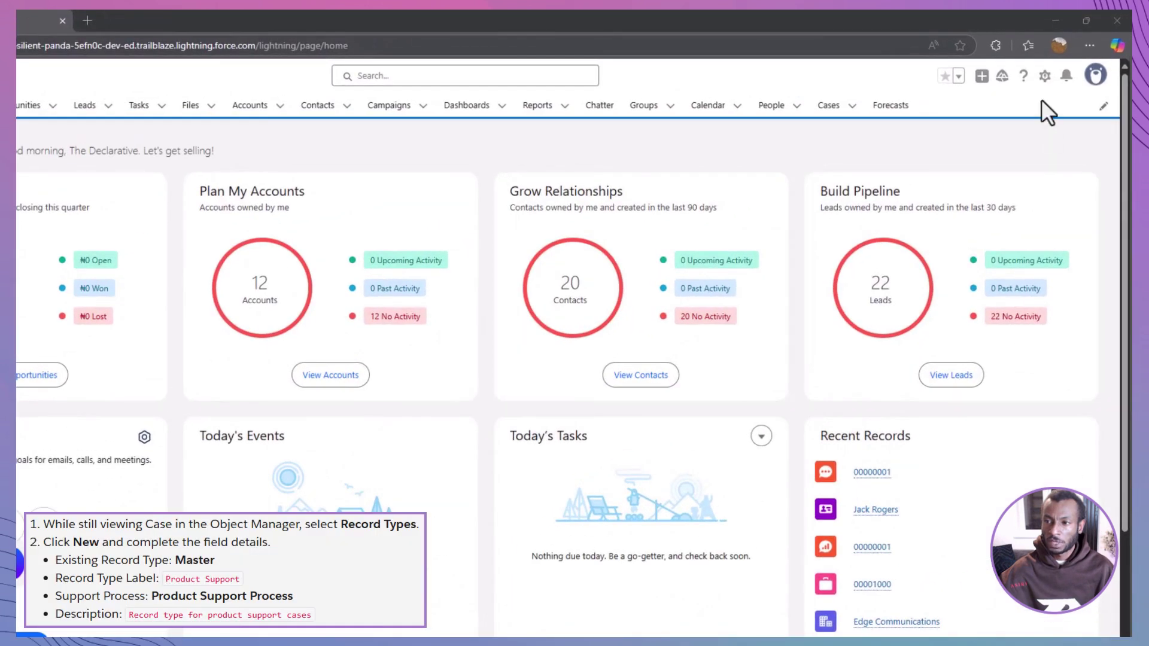
Step: Open the Case object's Record Types list in Salesforce Setup's Object Manager
click(1044, 75)
click(1025, 123)
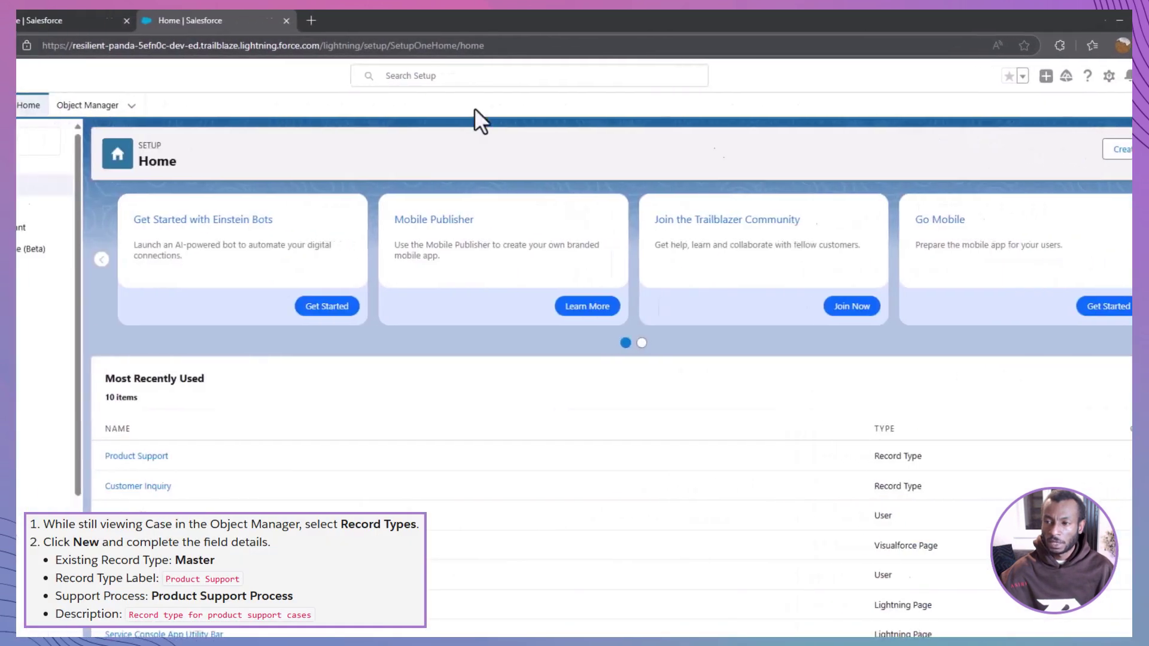
click(184, 103)
scroll(98, 302, down, 8)
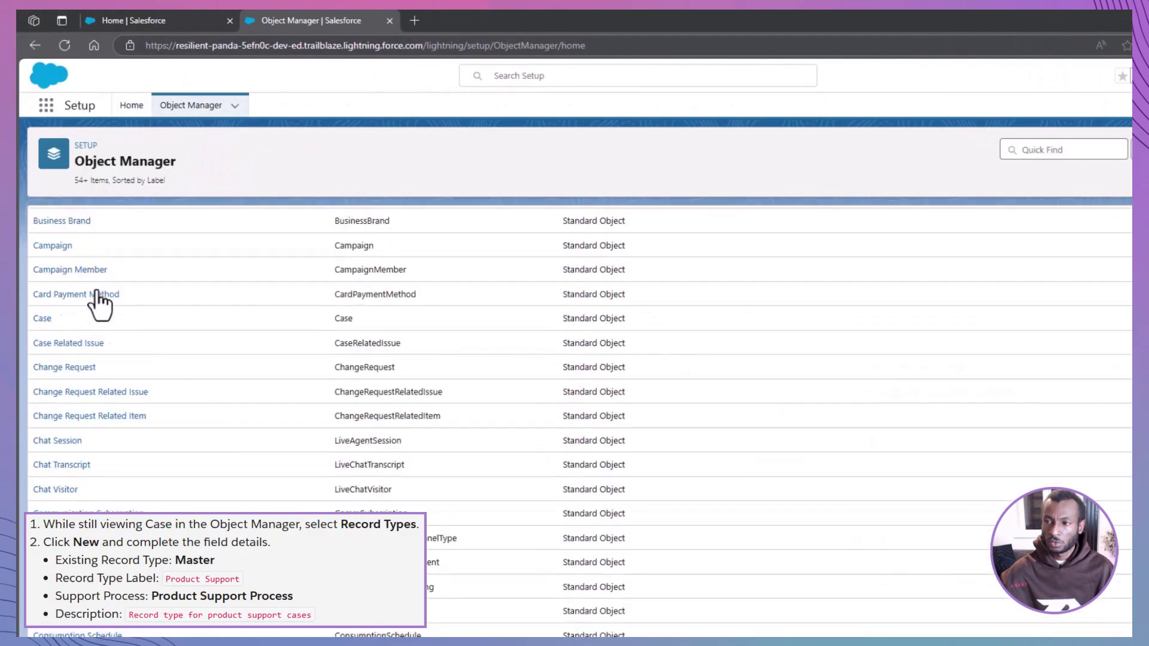
click(43, 305)
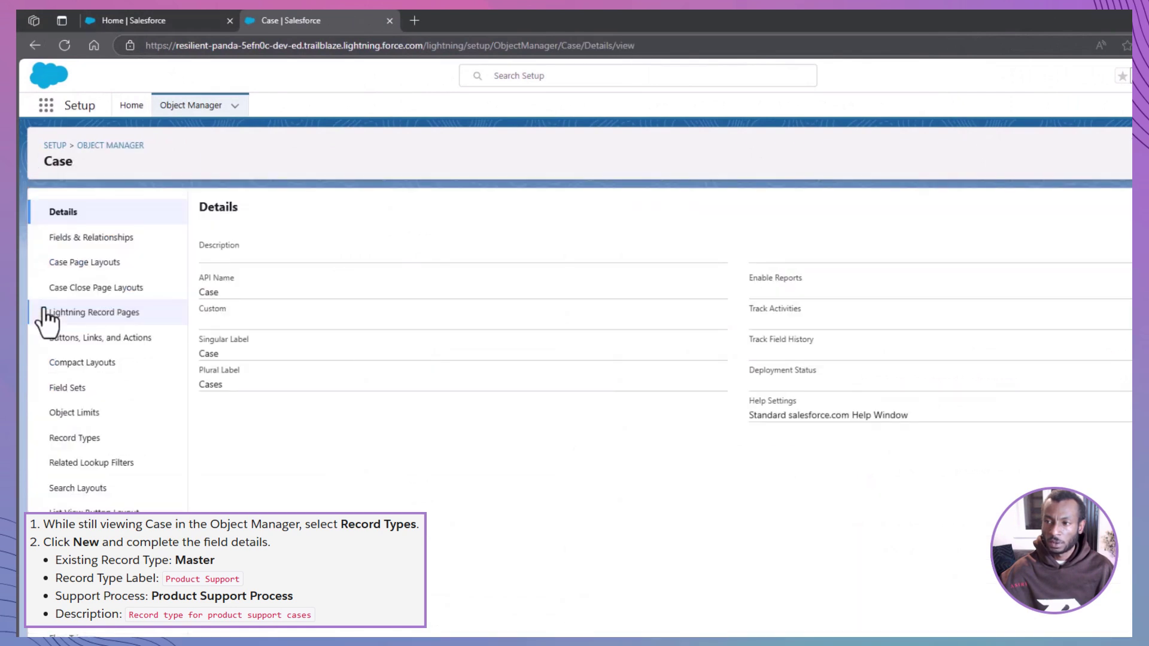
click(45, 439)
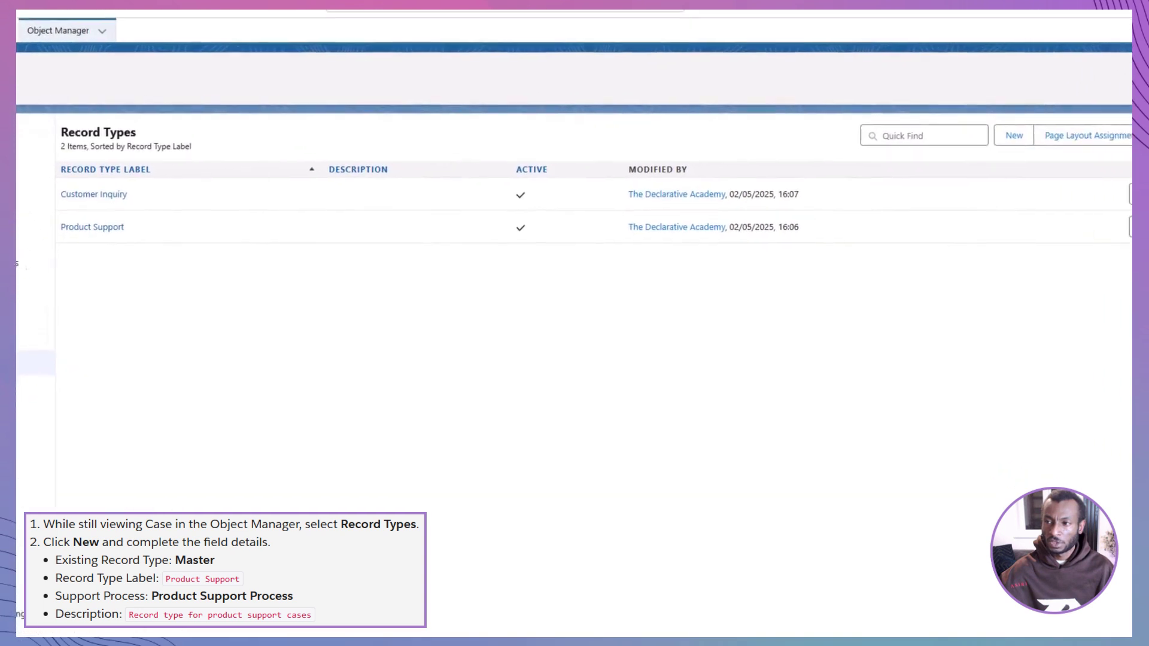
Step: Start a Master-based record type 'Product Support' with Product Support Process and description 'Reccord type for product support cases'
click(979, 116)
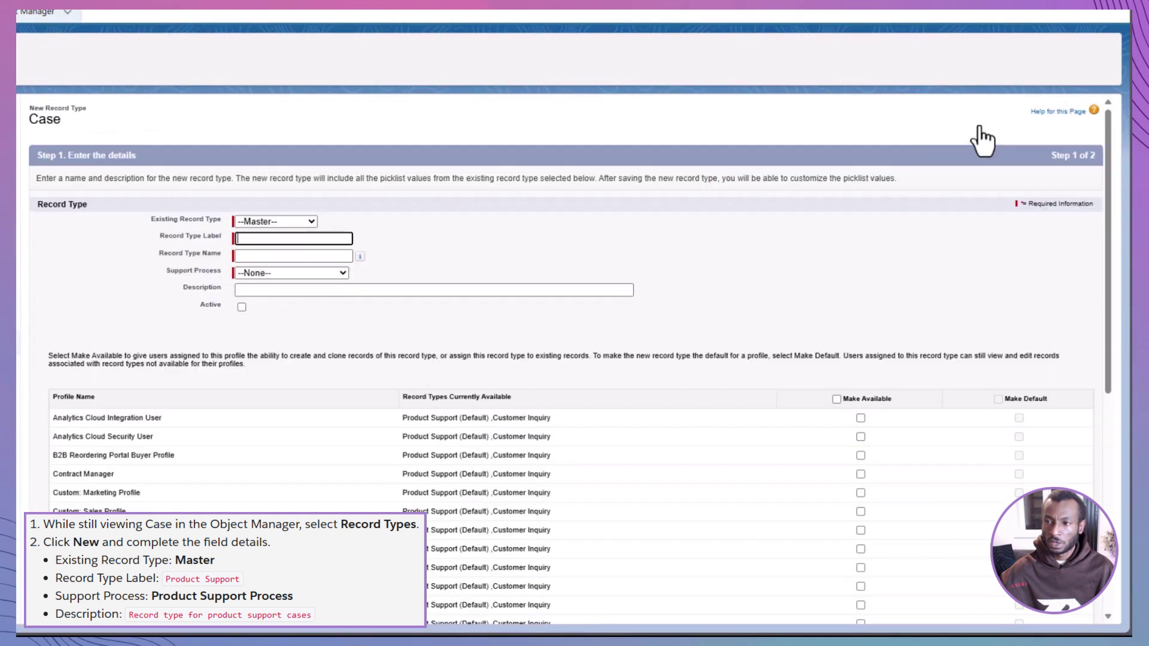
click(302, 222)
click(304, 238)
click(304, 238)
text(Product Support)
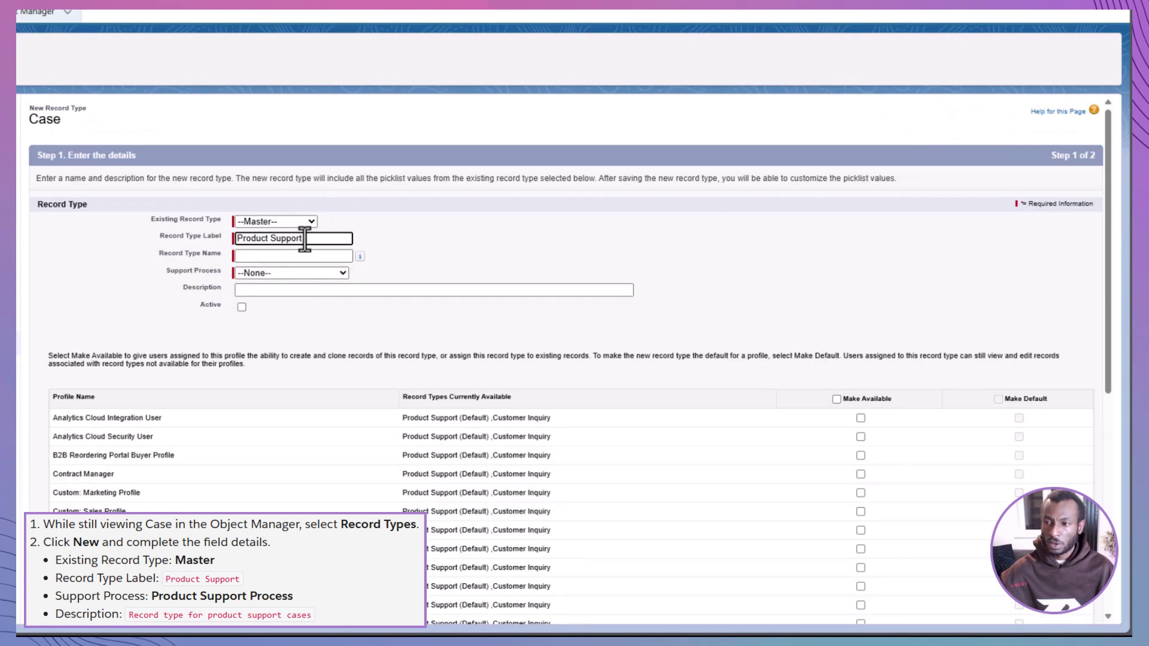
click(311, 273)
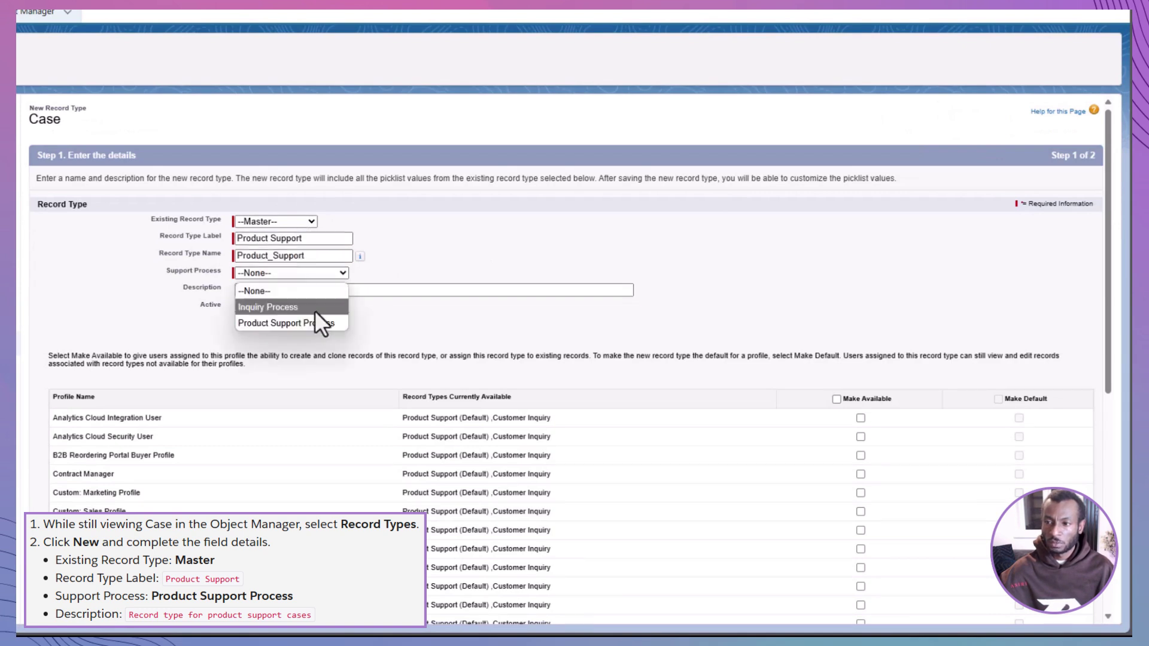
click(314, 318)
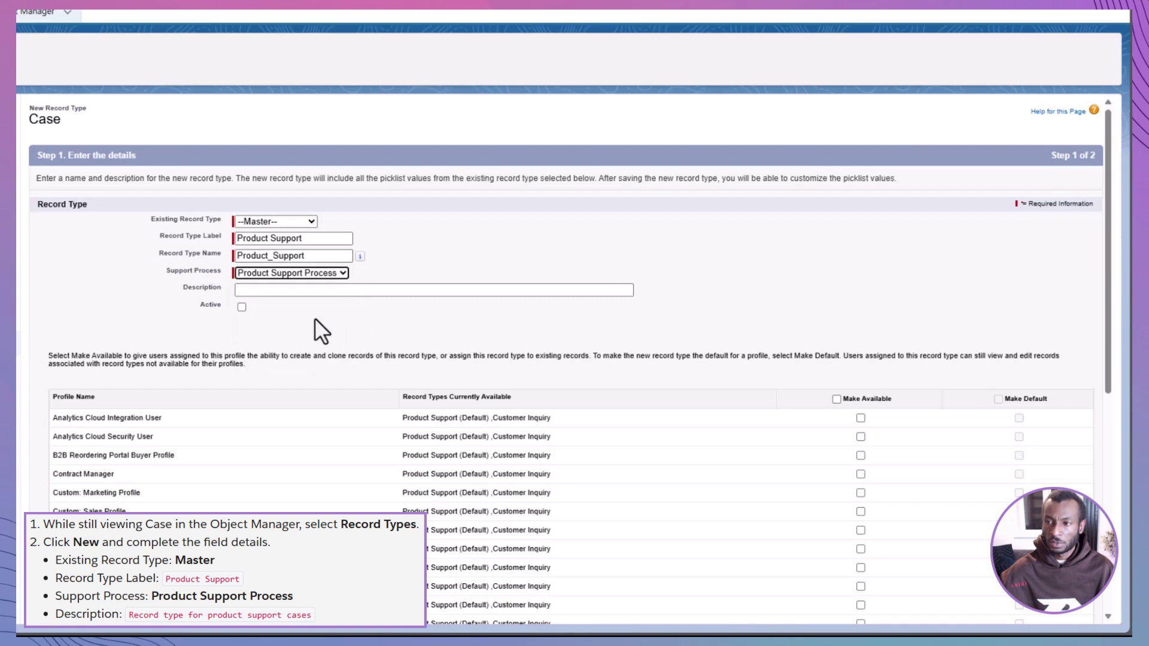
click(297, 290)
text(Reccord)
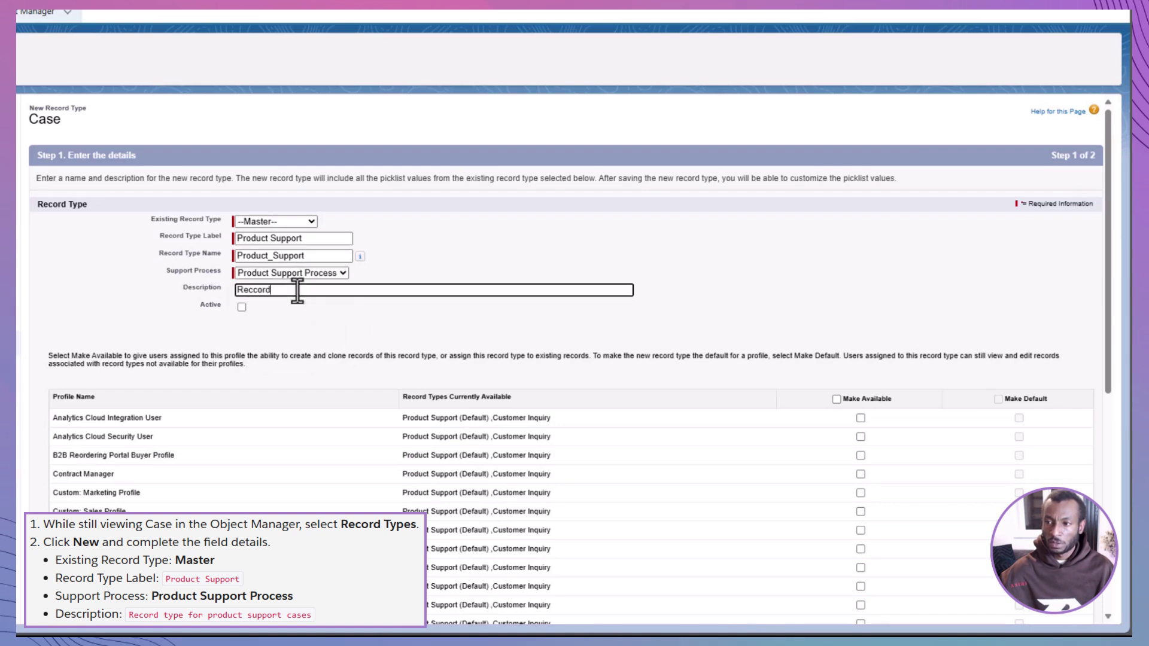
text( type for product support)
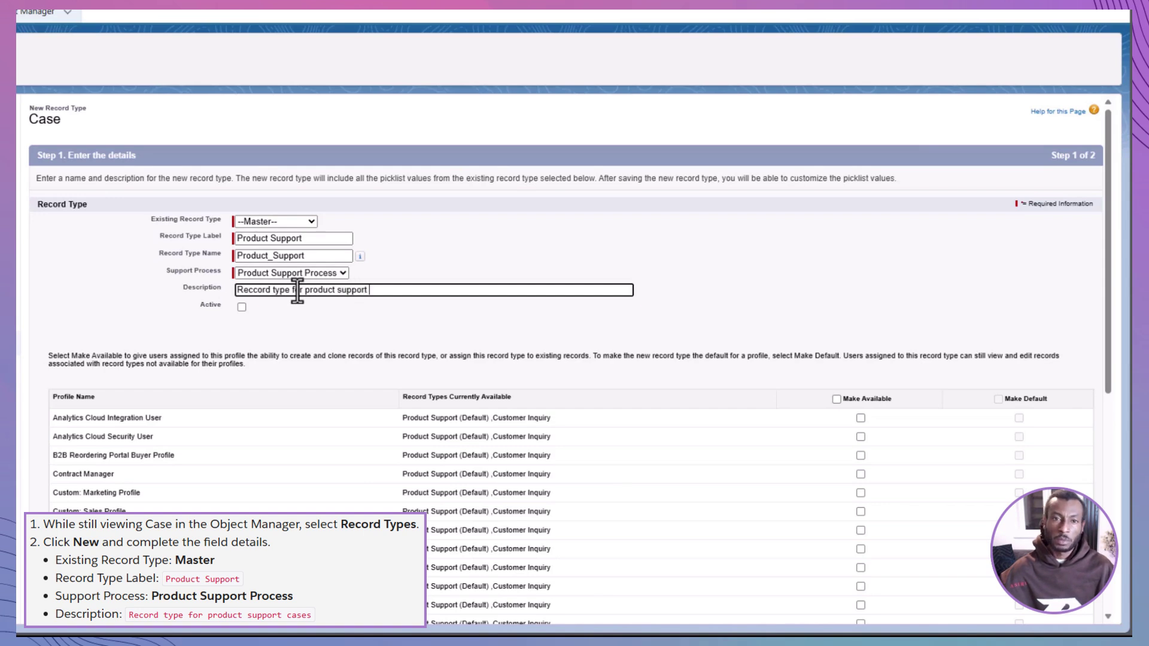
text( cases)
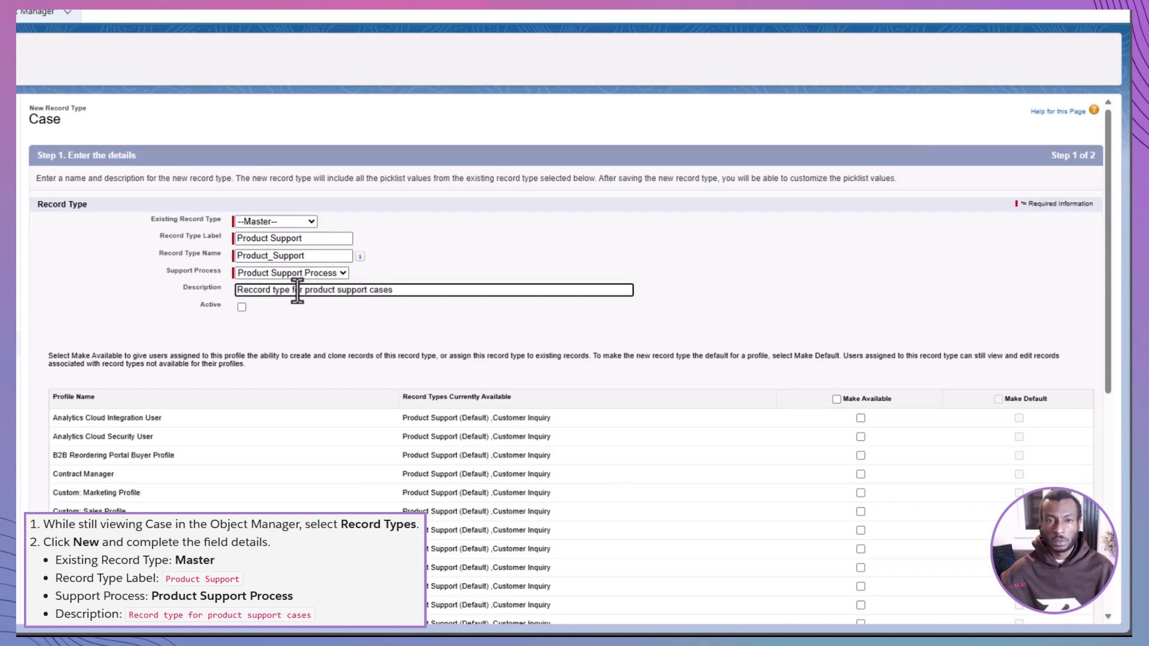
Step: Mark it active, make it available to all profiles, assign Case Layout everywhere, and save
click(242, 307)
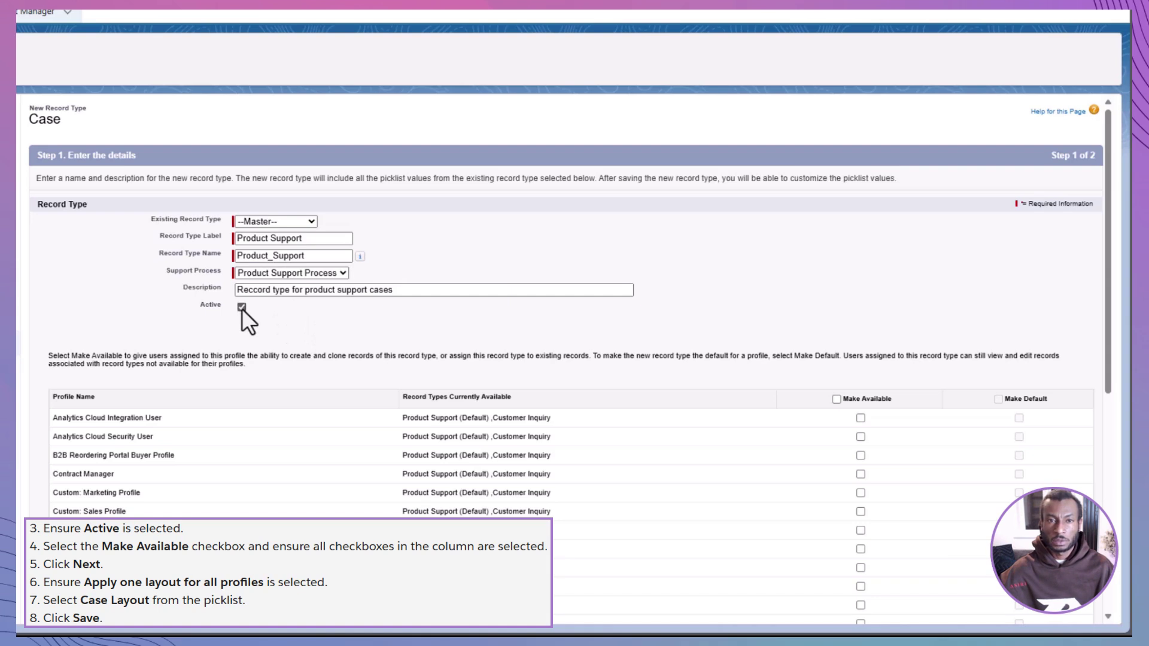
click(835, 398)
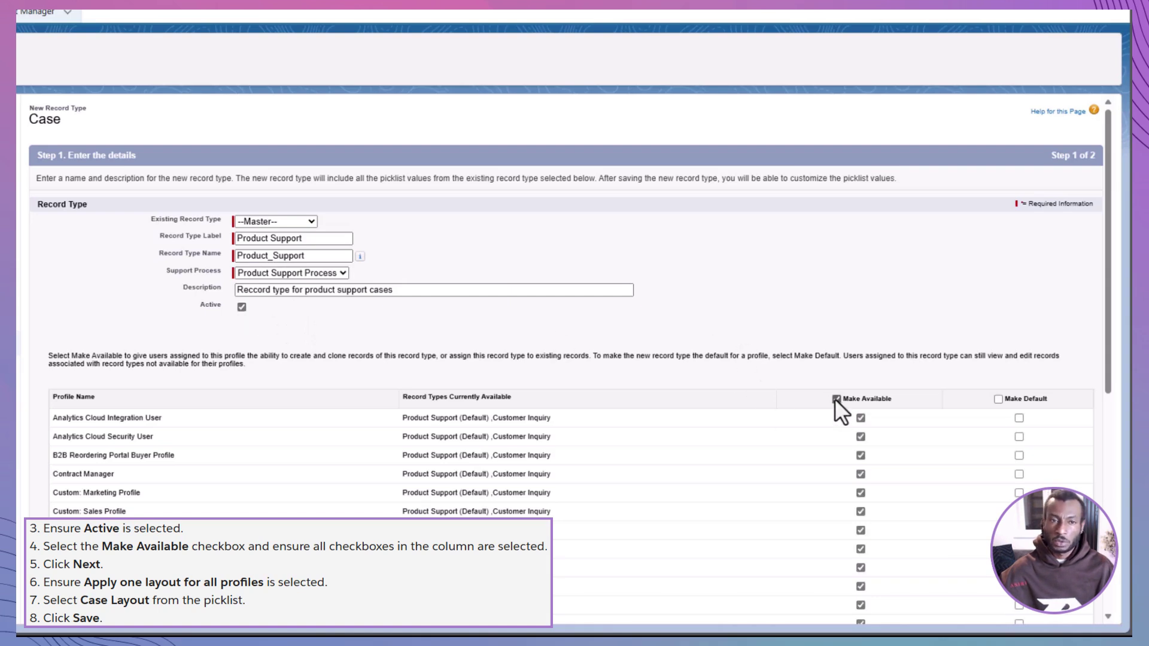
scroll(836, 399, down, 7)
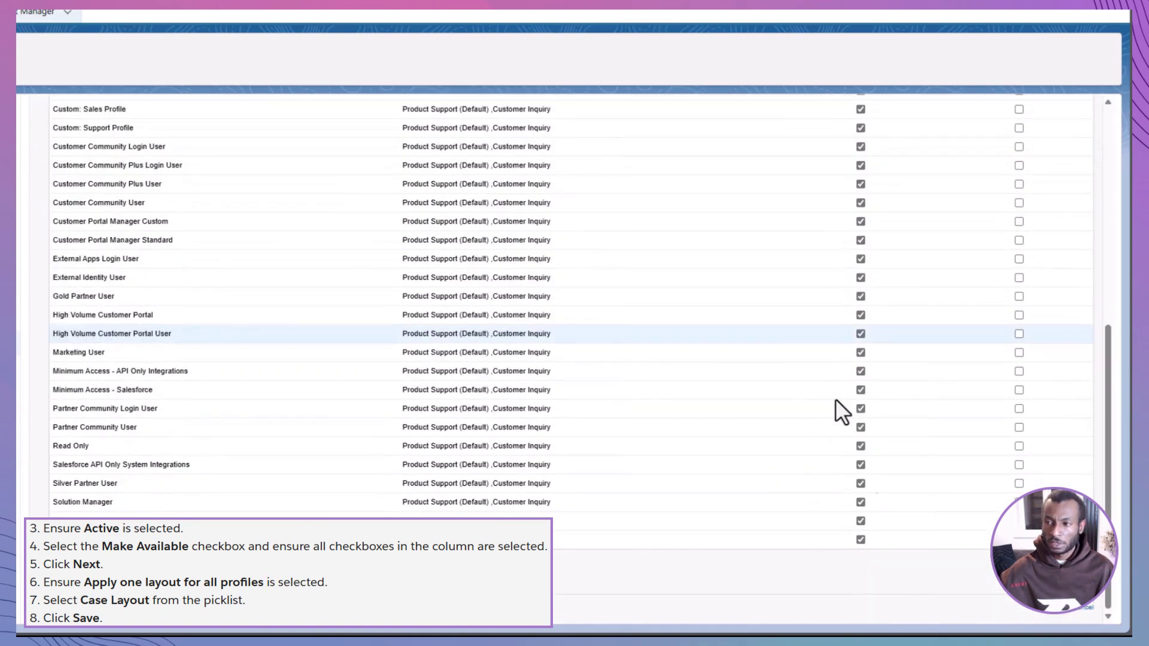
click(1050, 615)
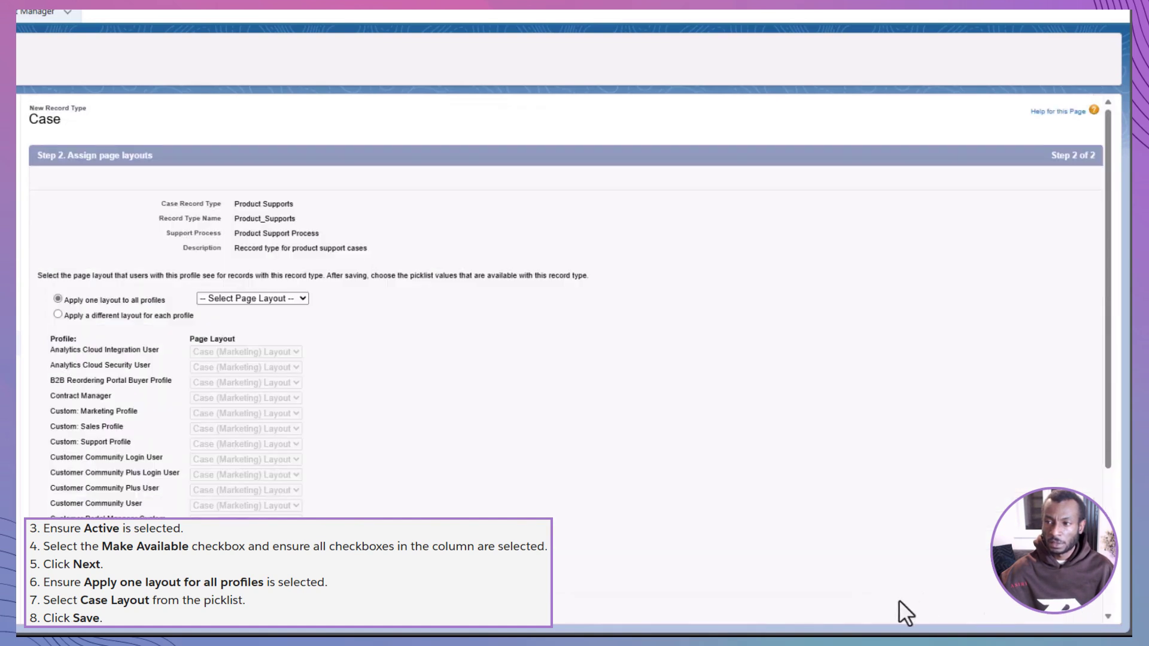
click(210, 297)
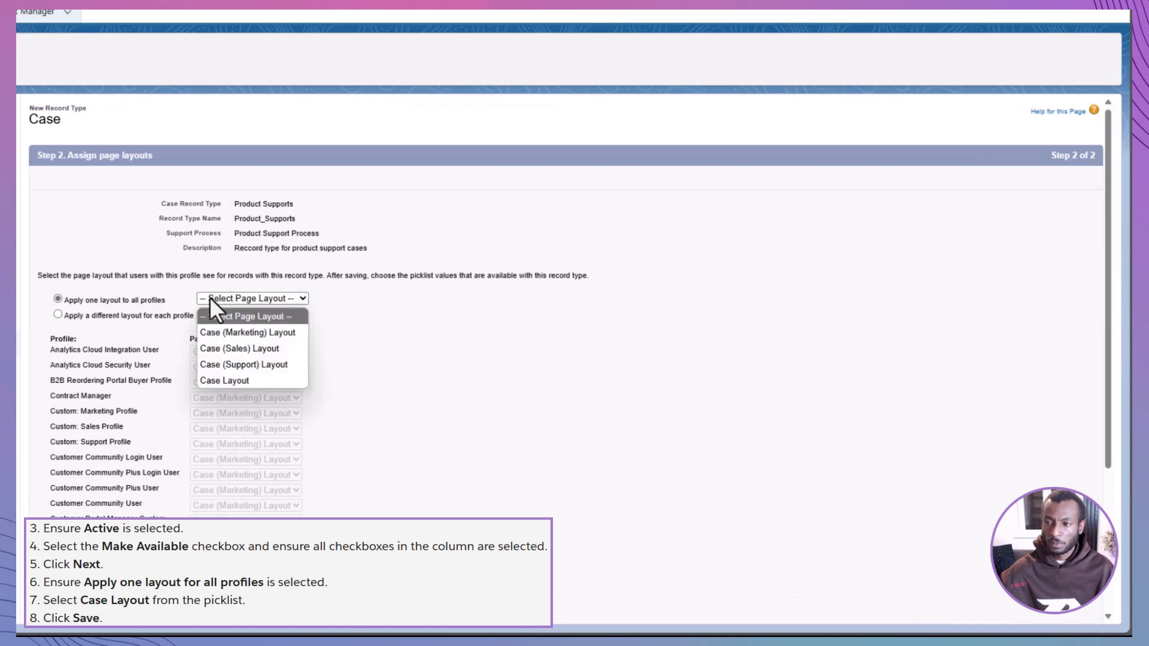
click(218, 380)
scroll(576, 507, down, 3)
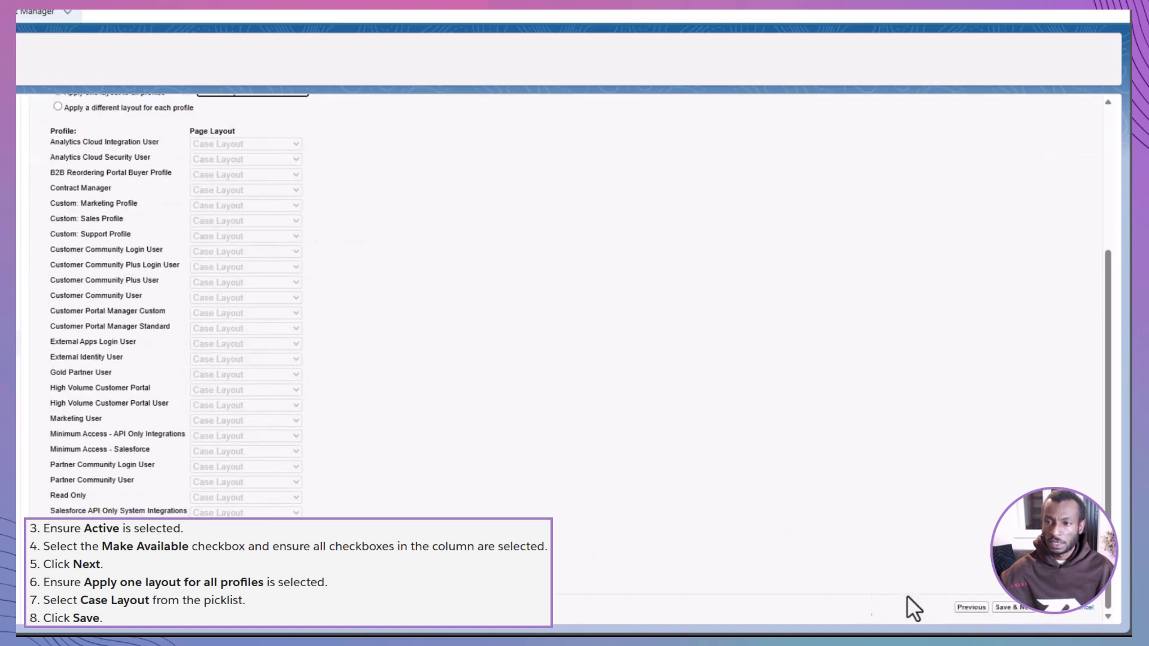
click(1051, 607)
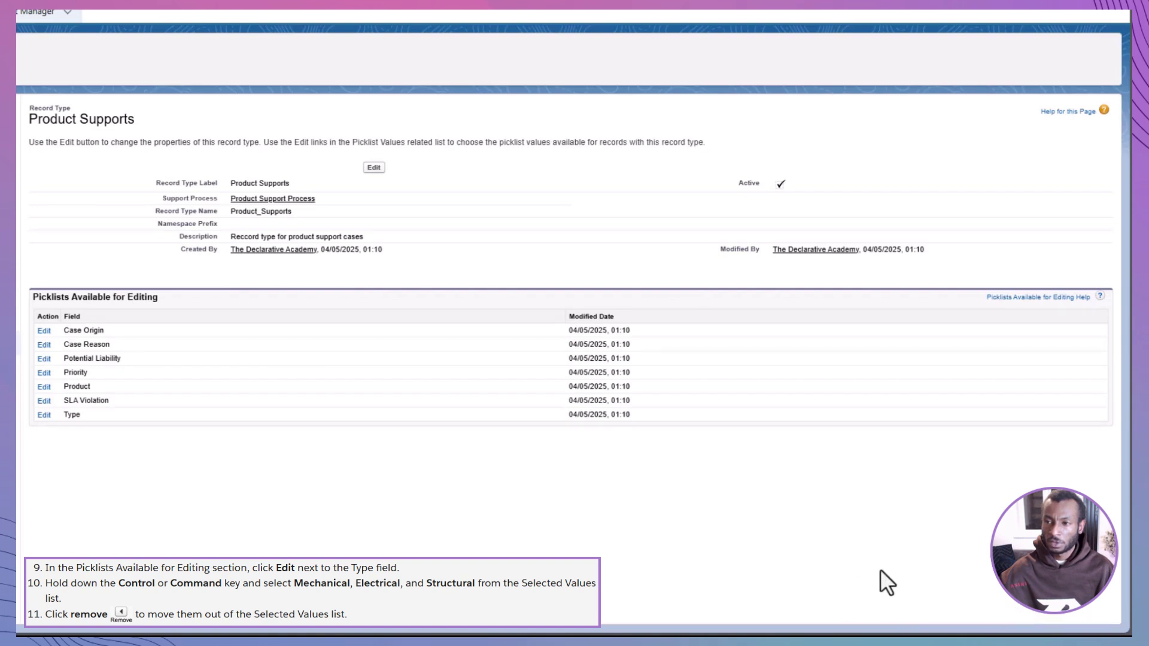
Step: Trim the Product Supports Type picklist to Electronic, Other, Product Specifications, Shipping and Warranty
click(44, 415)
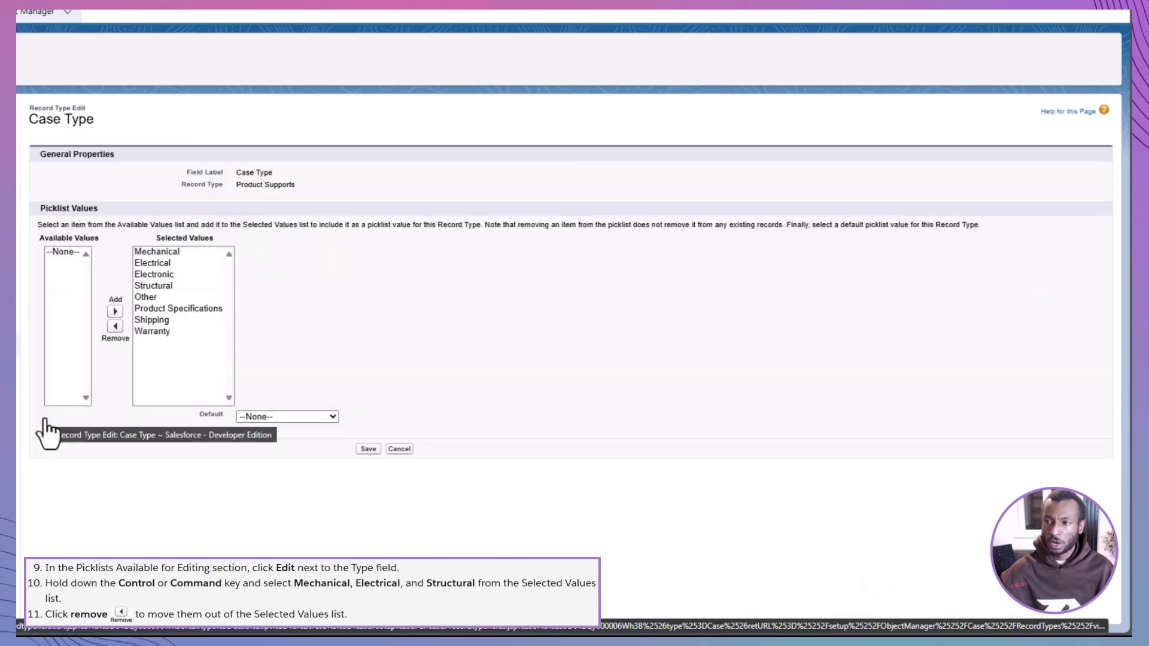
drag(168, 251, 160, 262)
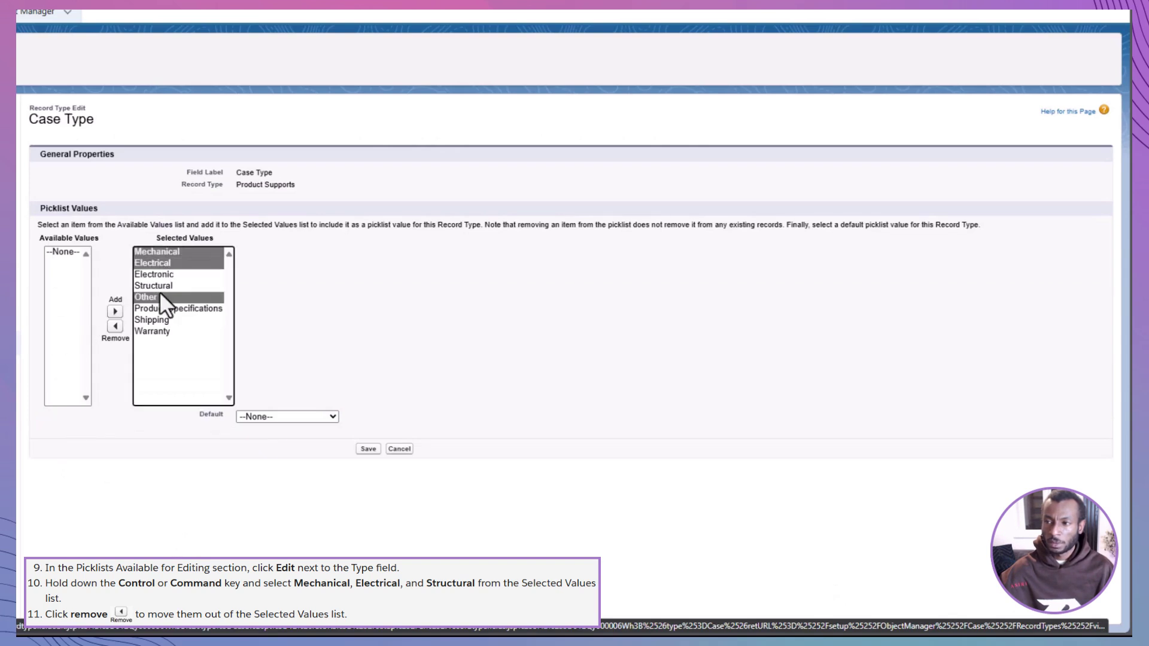
ctrl+click(159, 290)
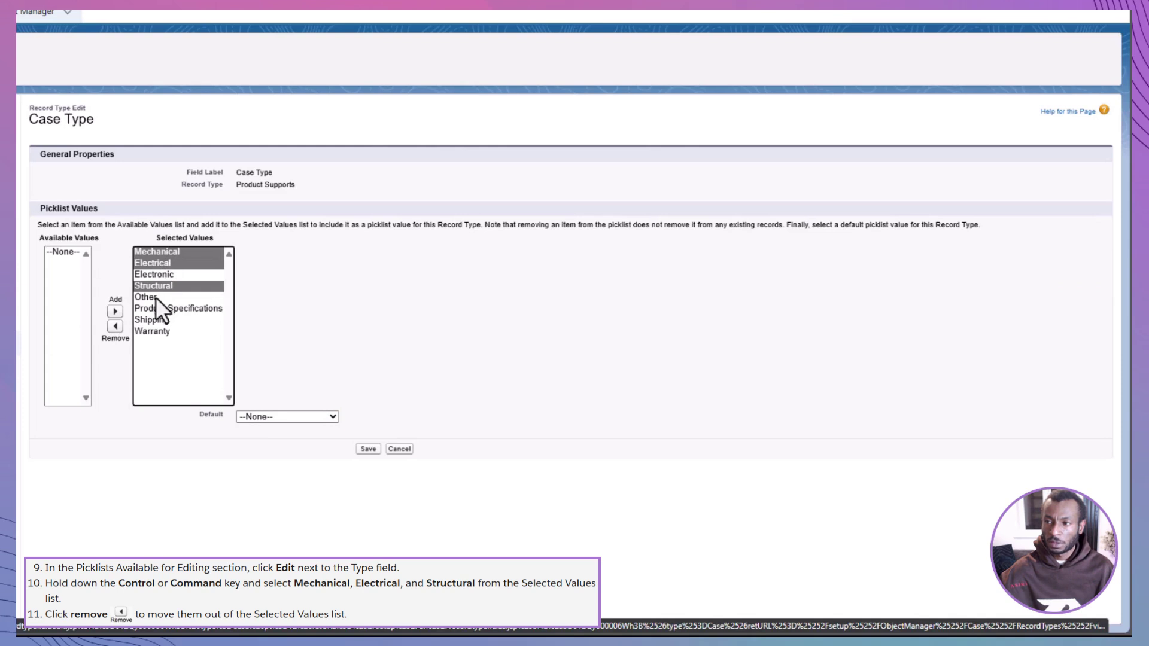
click(115, 326)
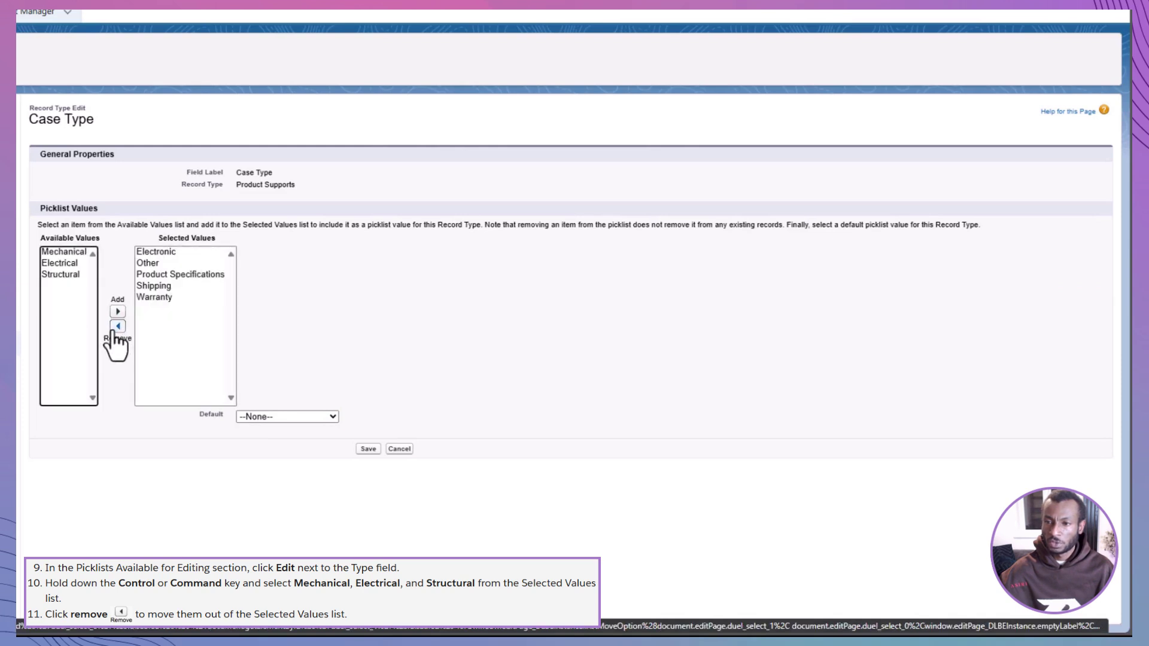
click(368, 450)
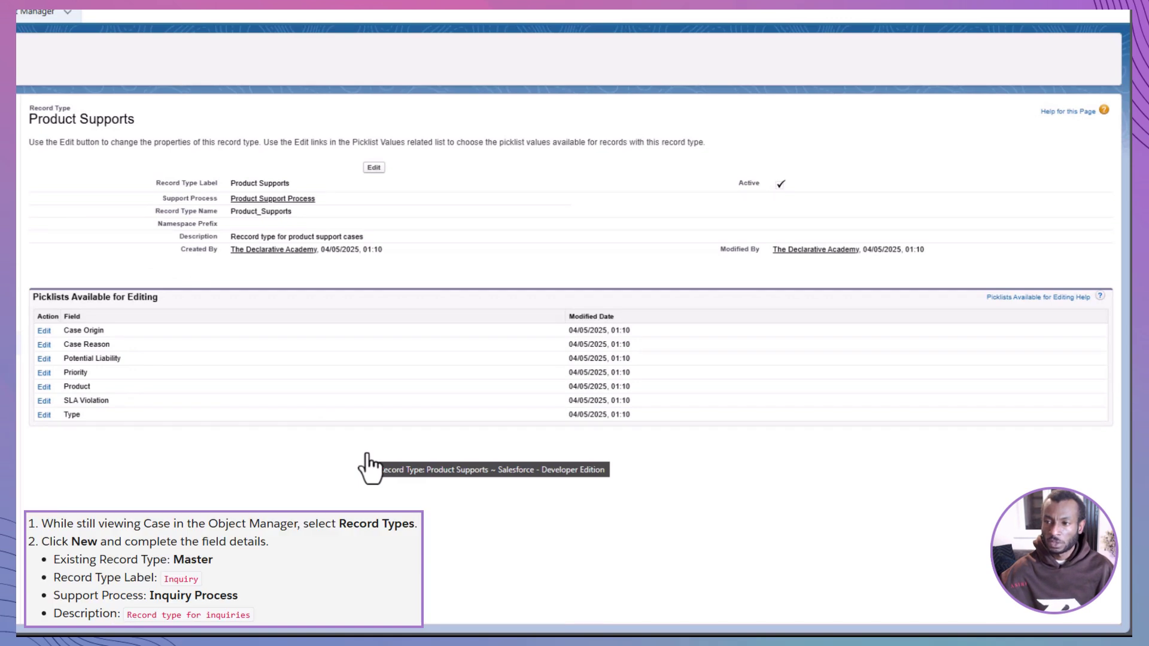
Step: Start a Master-based Case record type 'Inquiry Support Process' with Inquiry Process and description 'Record type for inquiries'
click(122, 347)
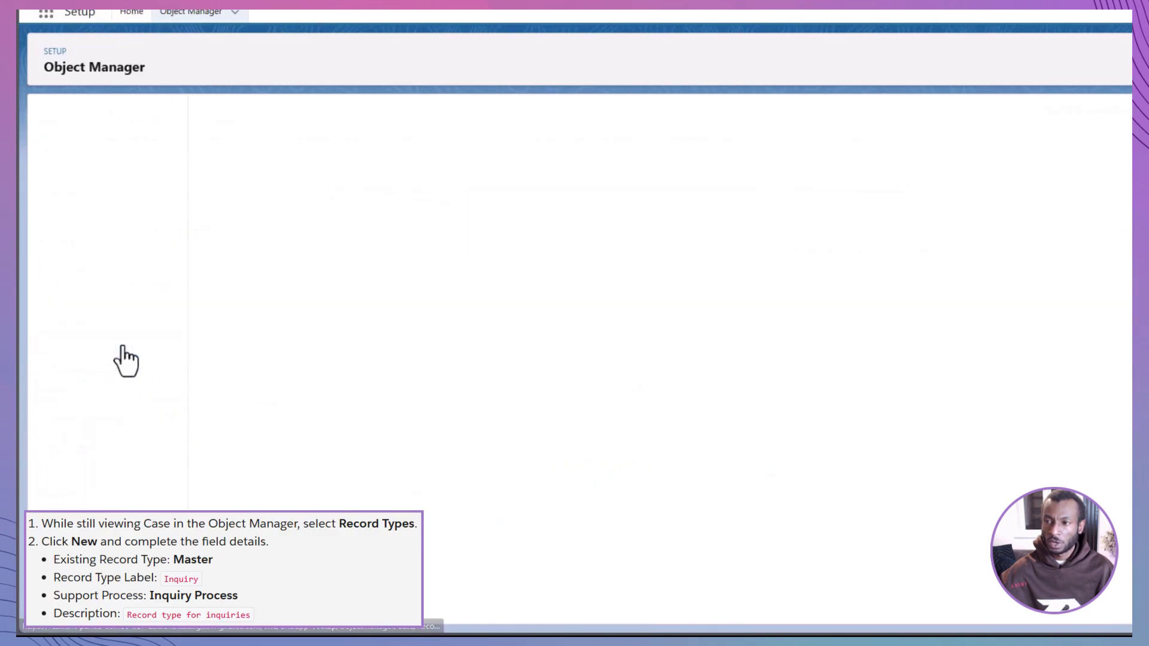
click(976, 117)
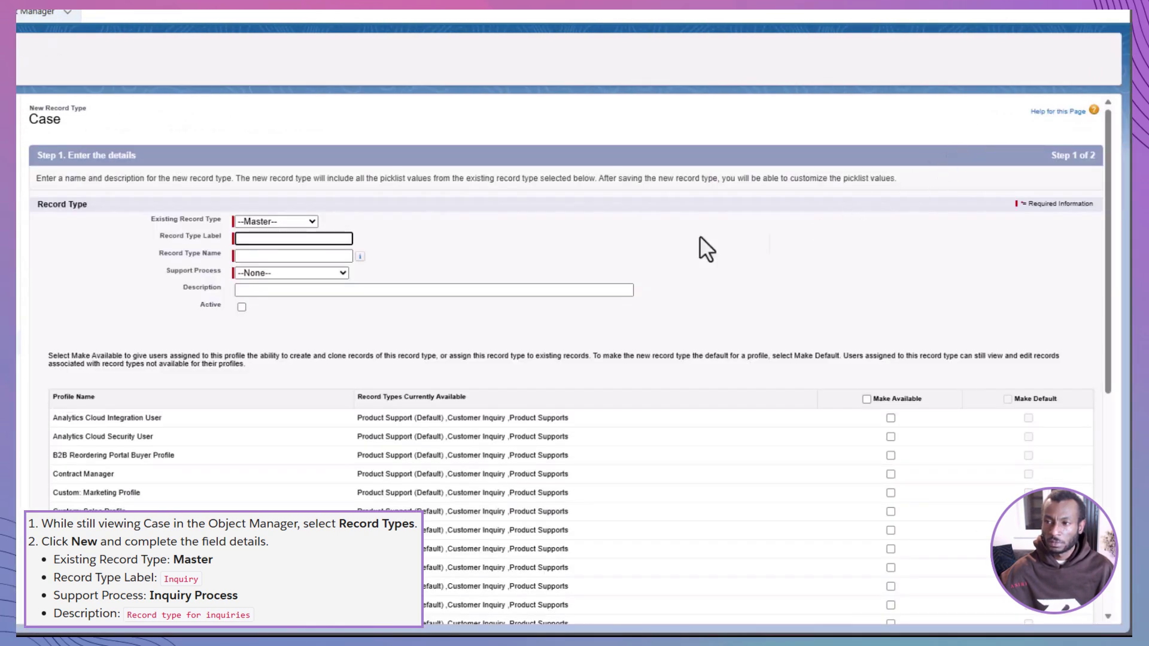
click(286, 222)
click(286, 238)
click(284, 239)
text(Inquiry Support Process)
click(286, 248)
click(292, 273)
click(293, 305)
click(301, 290)
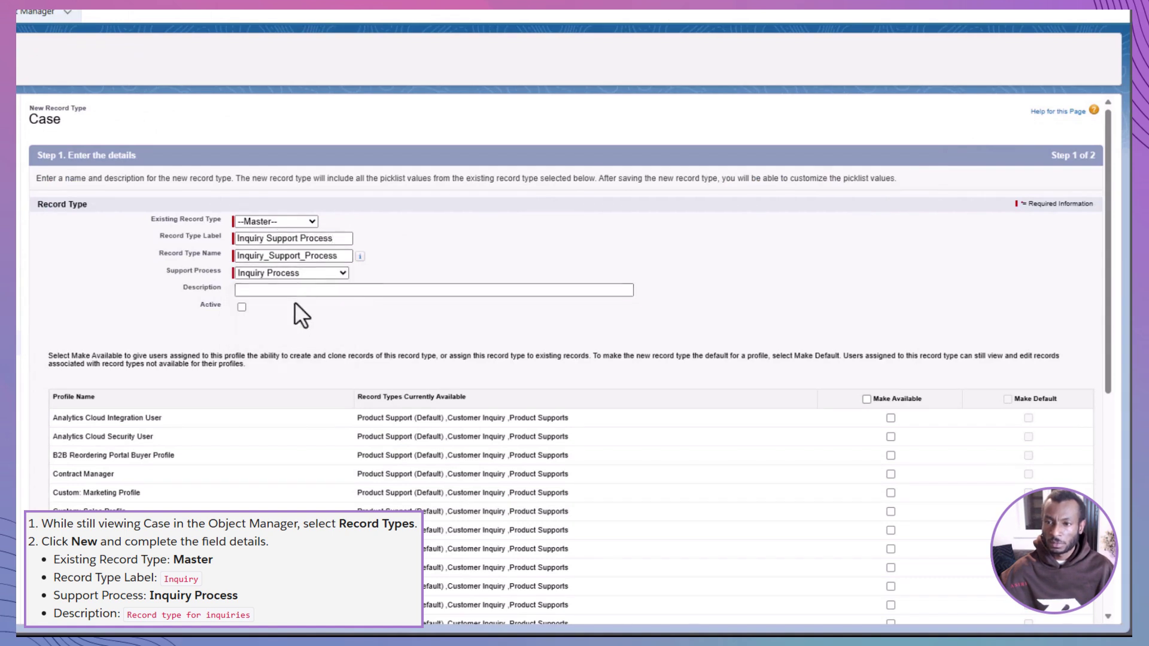
text(Record type for)
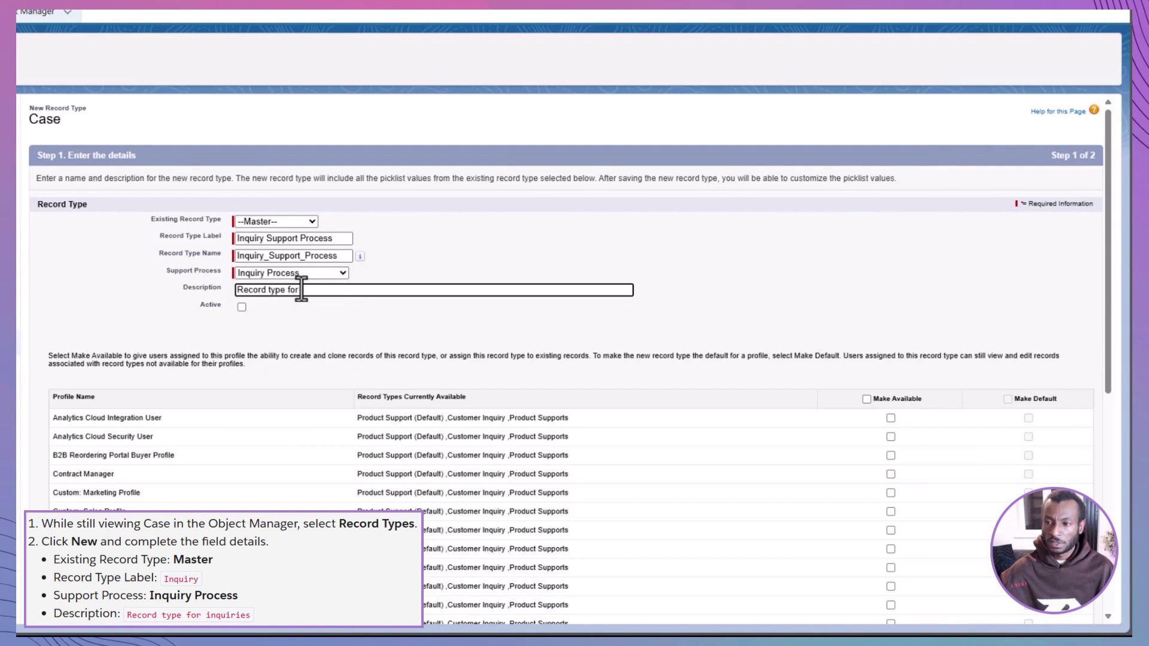
text( inquiries)
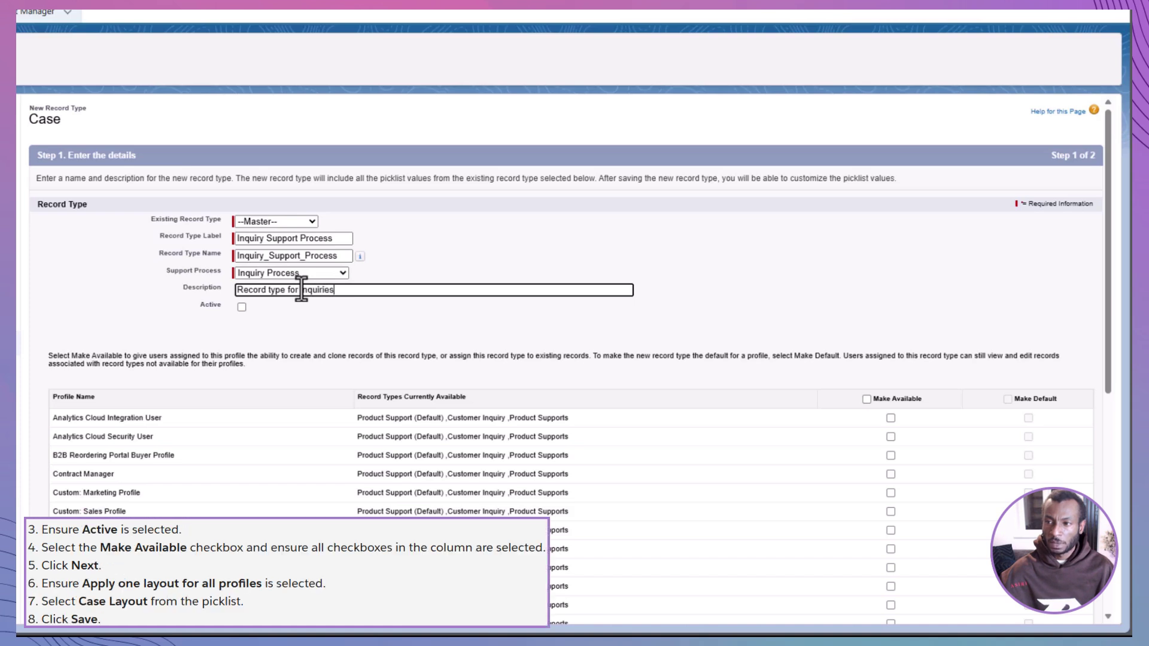
Step: Activate it, make it available to all profiles with Case Layout, and save
click(241, 307)
click(866, 399)
scroll(1015, 597, down, 7)
click(1053, 616)
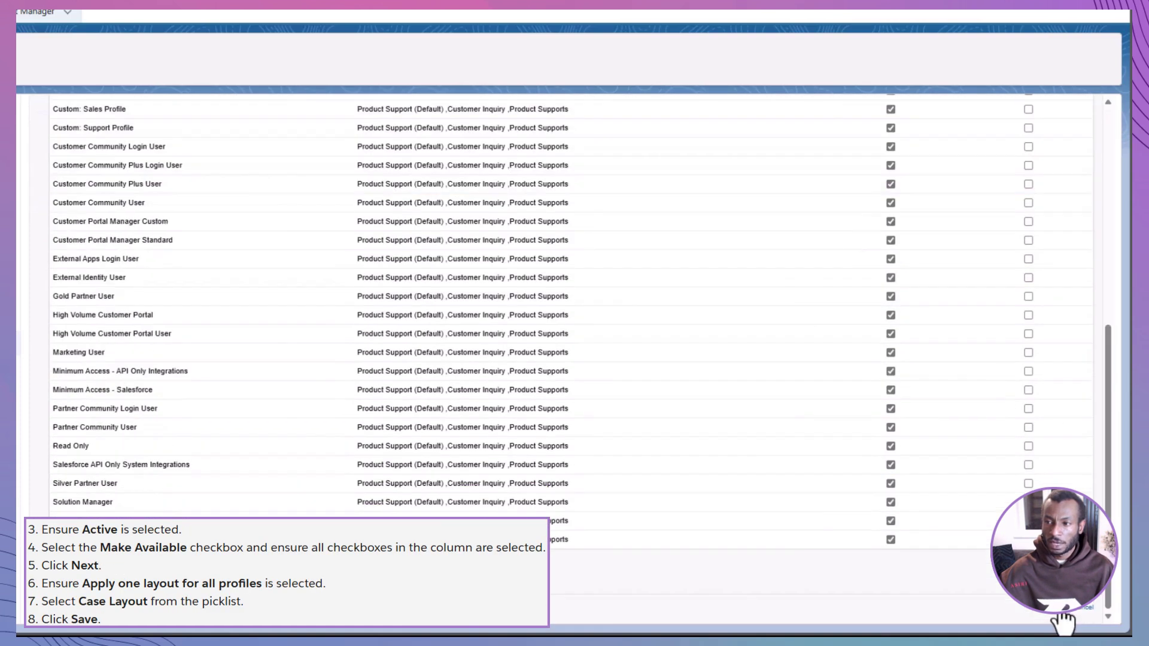
click(251, 298)
click(231, 380)
scroll(1051, 598, down, 5)
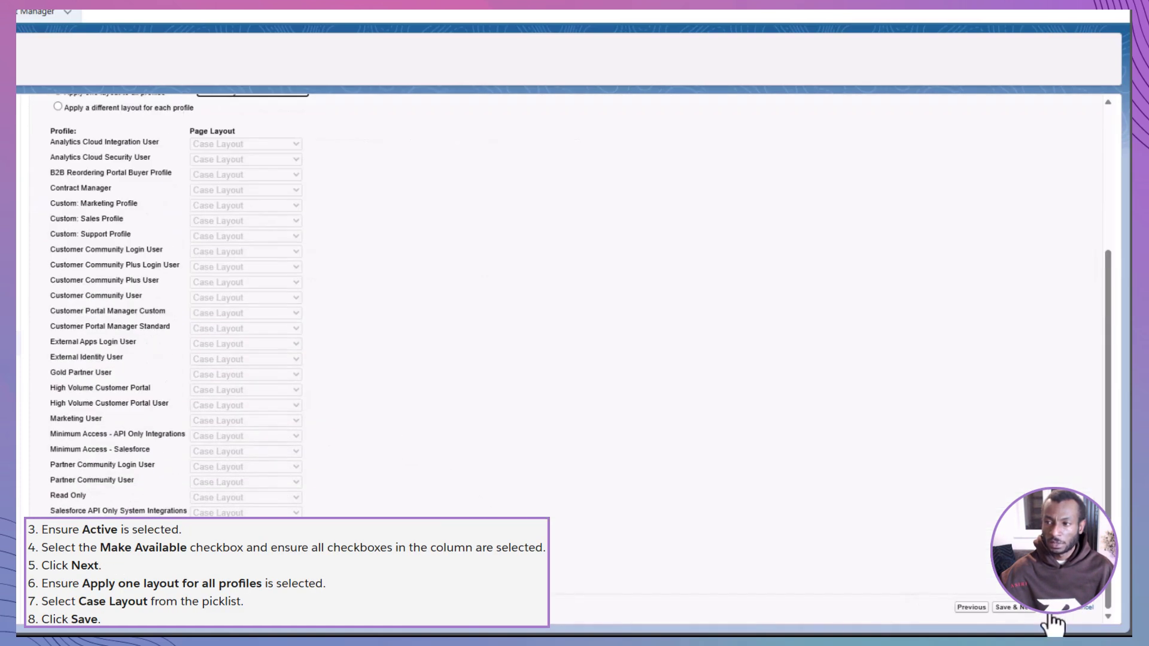
click(1051, 619)
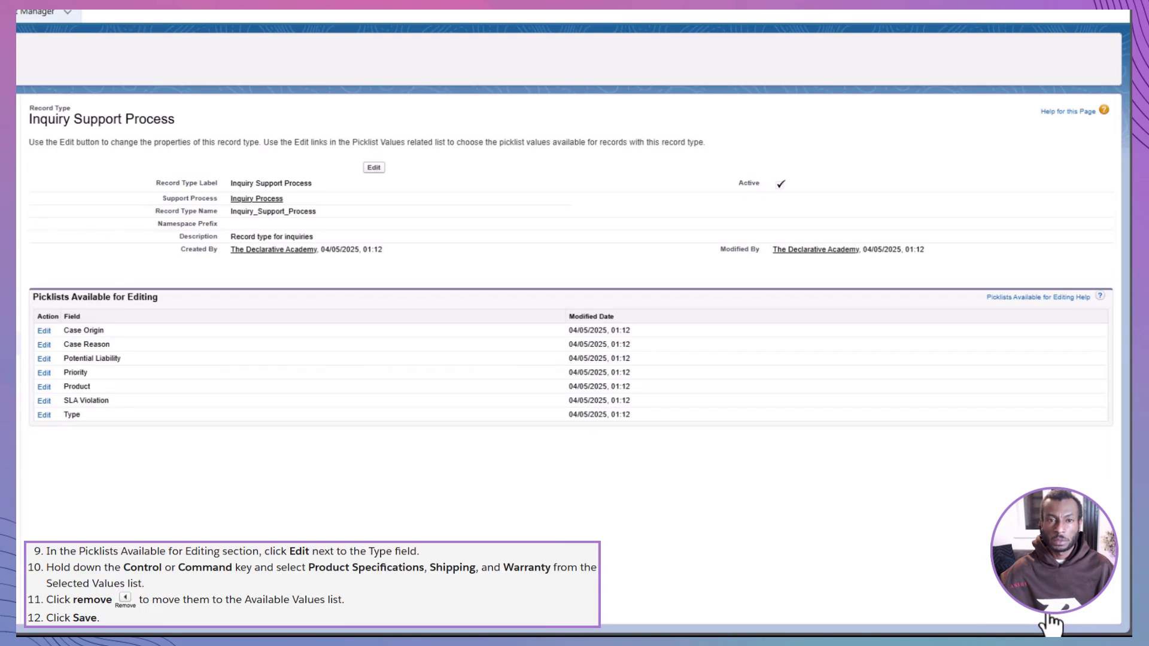
Step: Trim the Inquiry Support Process Type picklist to Mechanical, Electrical, Electronic, Structural and Other
click(44, 415)
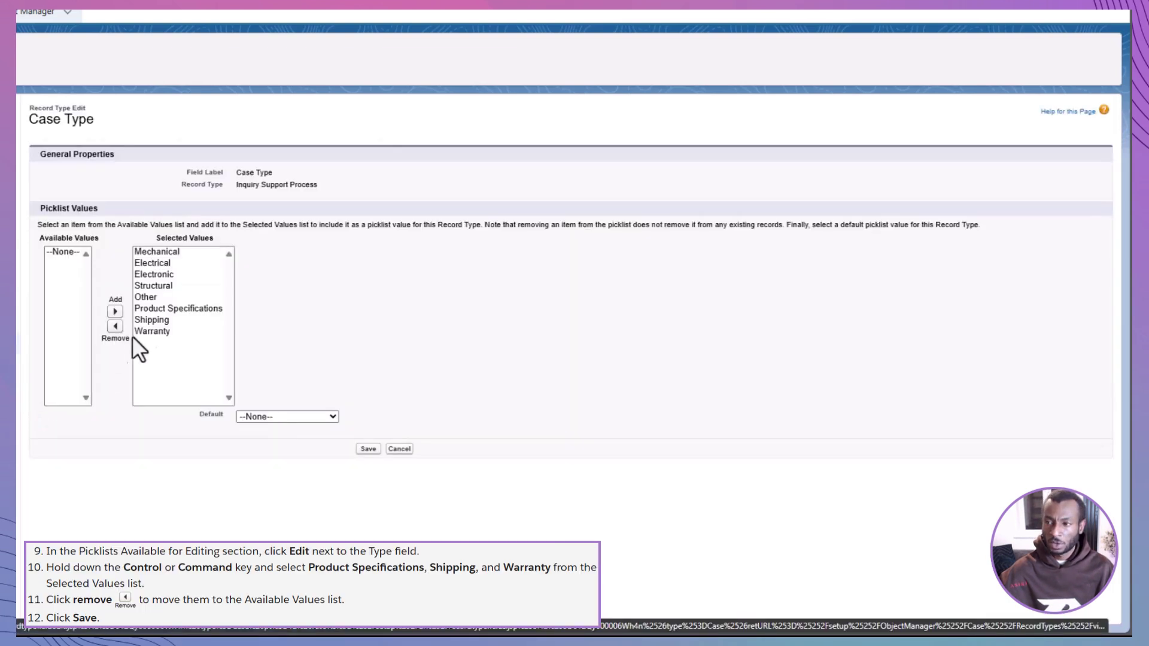
click(157, 305)
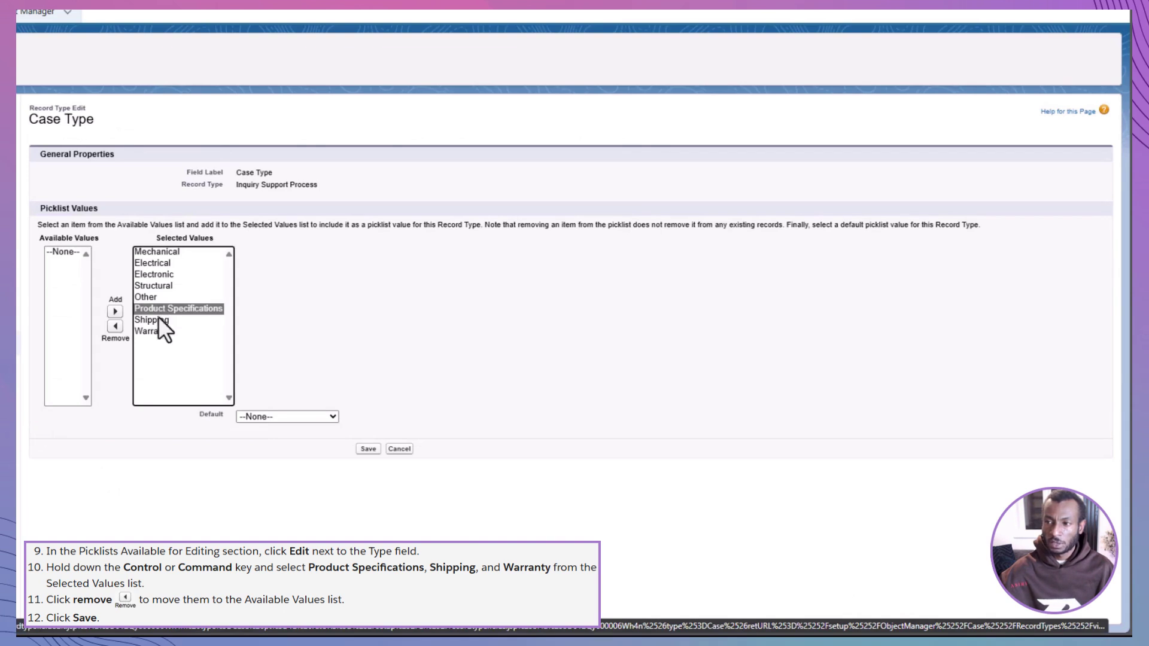
ctrl+click(159, 320)
ctrl+click(151, 330)
click(115, 326)
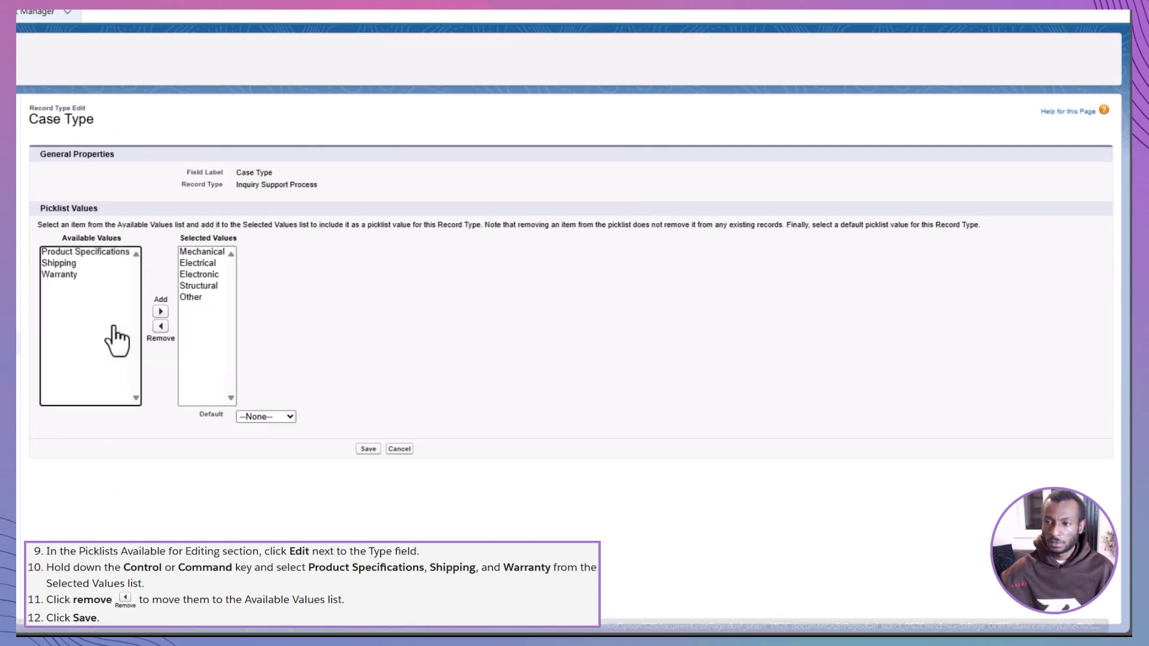
click(363, 452)
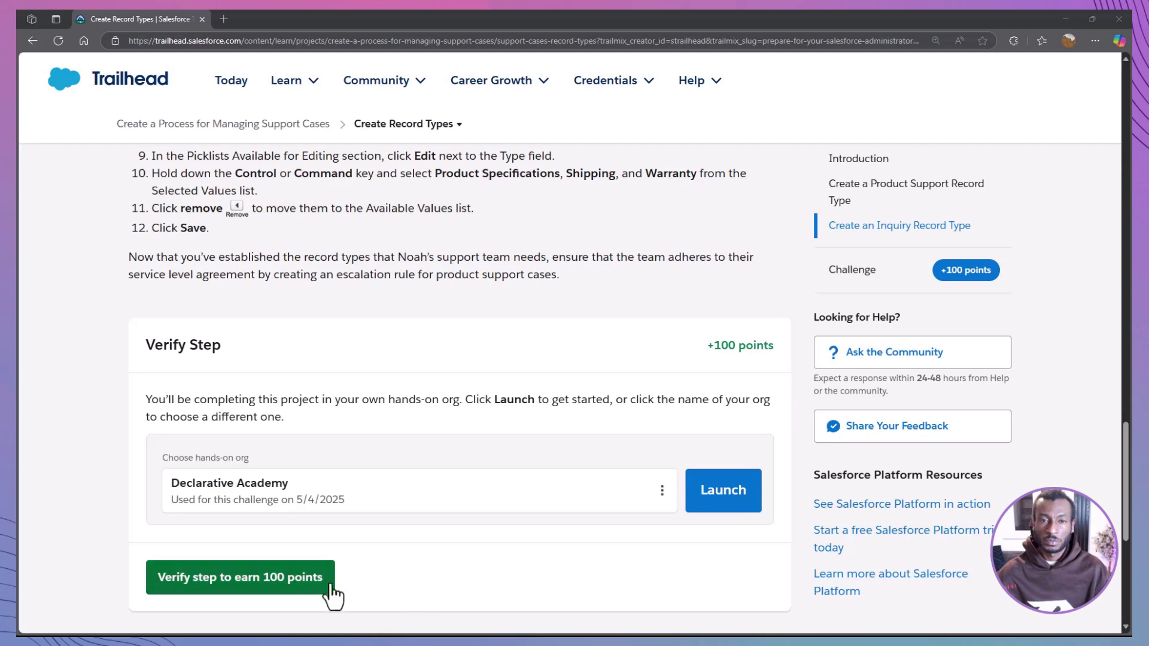
Step: Verify the Create Record Types step in Trailhead to earn 100 points
click(323, 590)
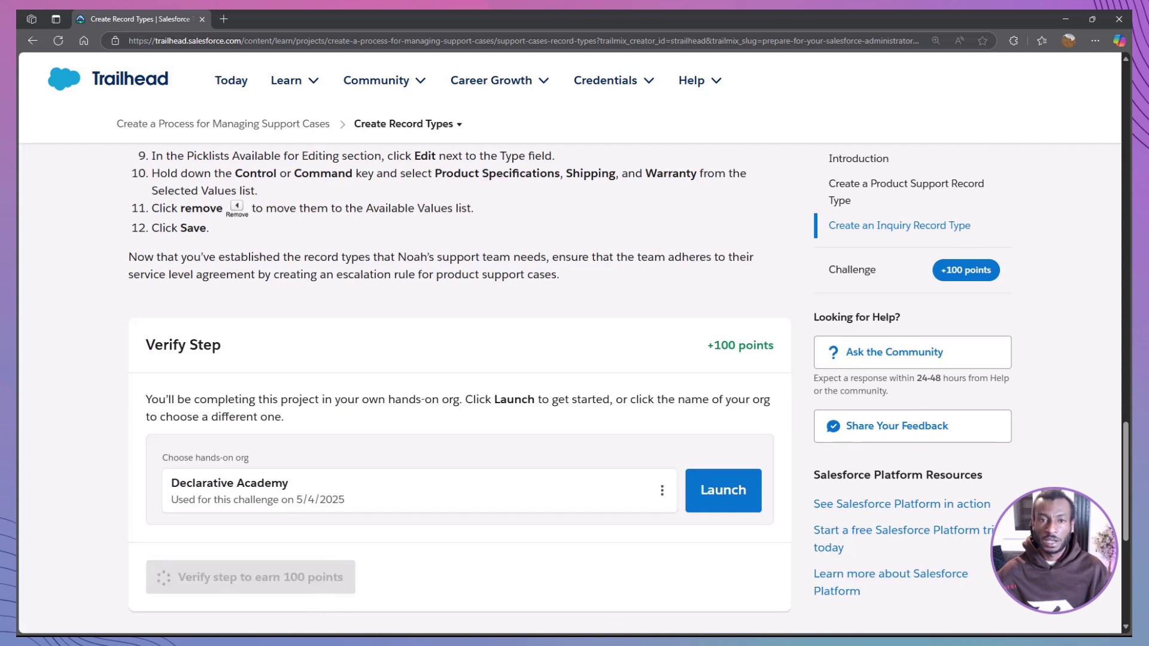